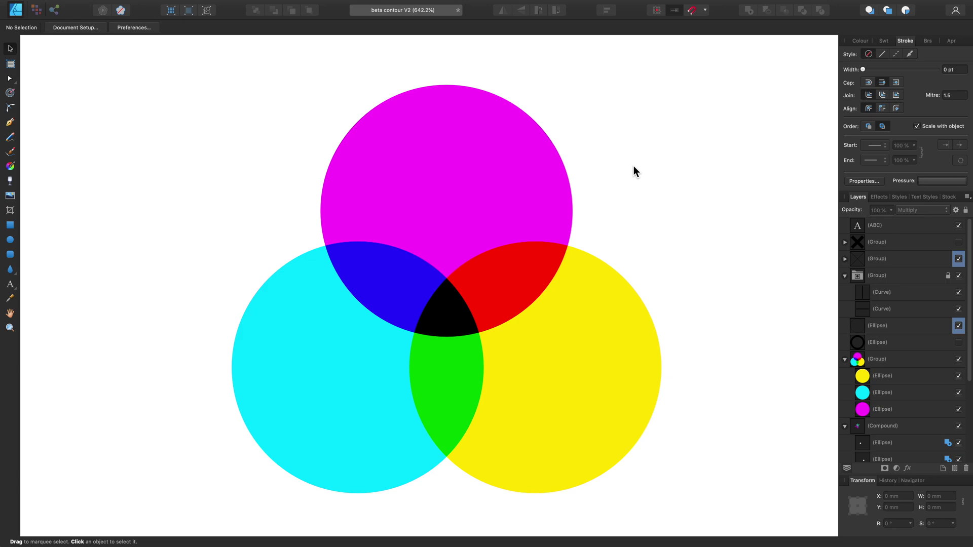
Select the magenta circle inside the group of cyan, magenta and yellow circles
double_click(458, 173)
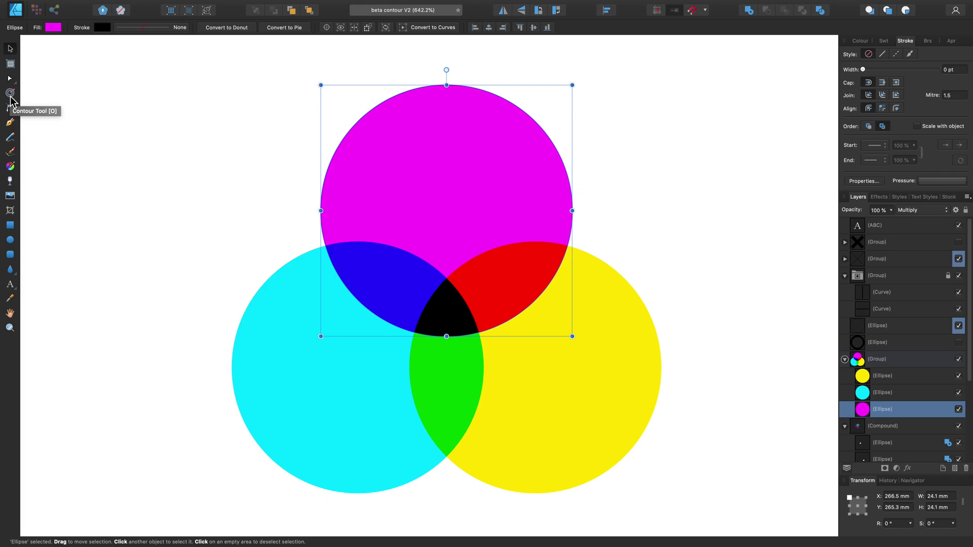
Try shrinking, enlarging, and ring and solid fills on the magenta circle's contour, then reset it to 0 mm
key("o")
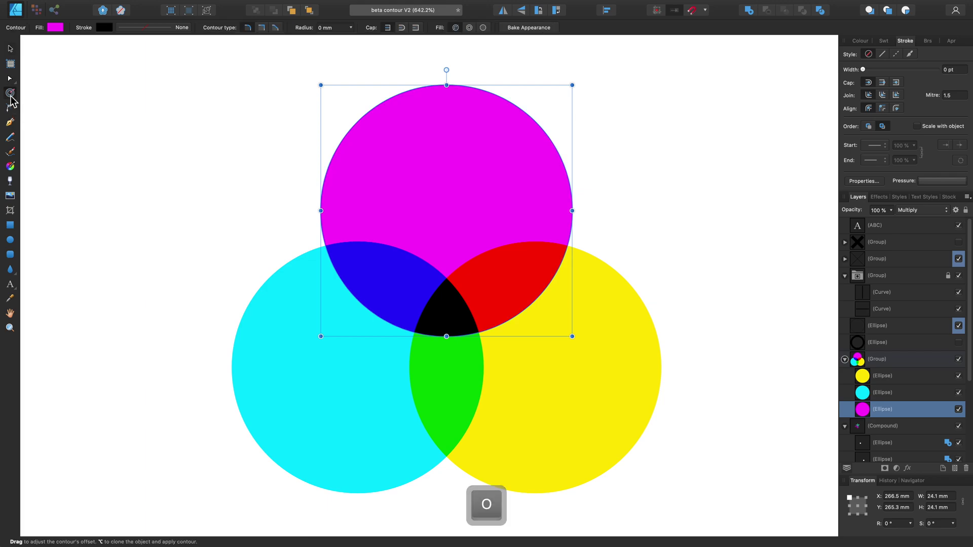
left_click_drag(464, 157, 439, 187)
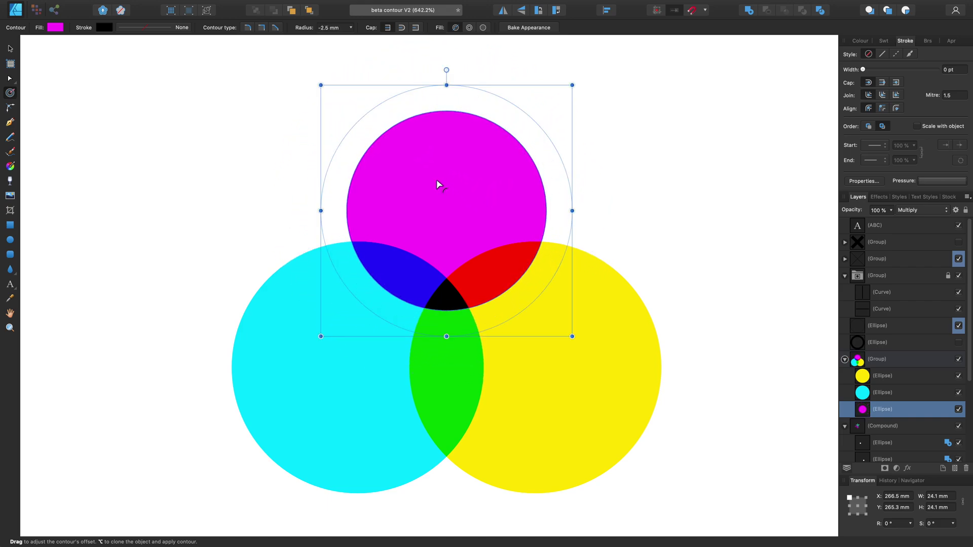
left_click(351, 28)
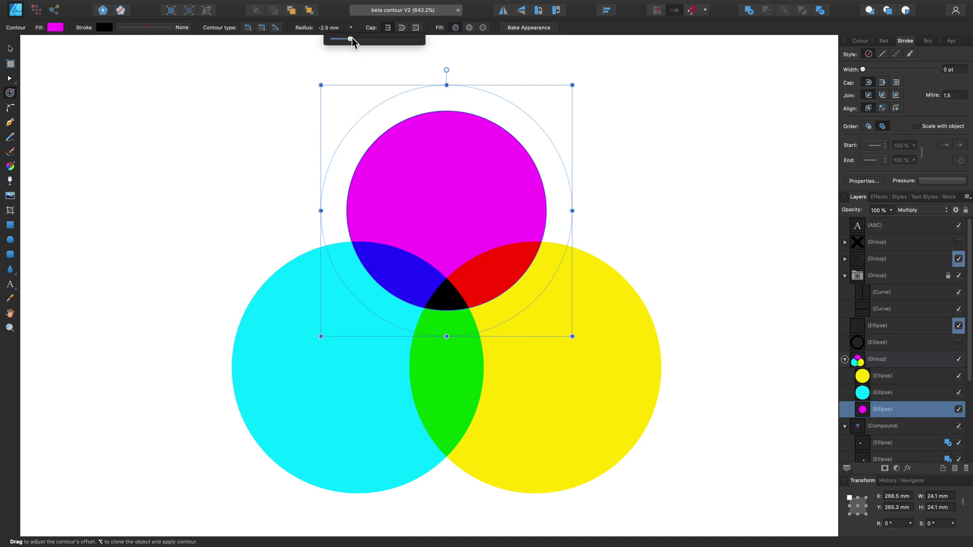
left_click_drag(351, 38, 403, 39)
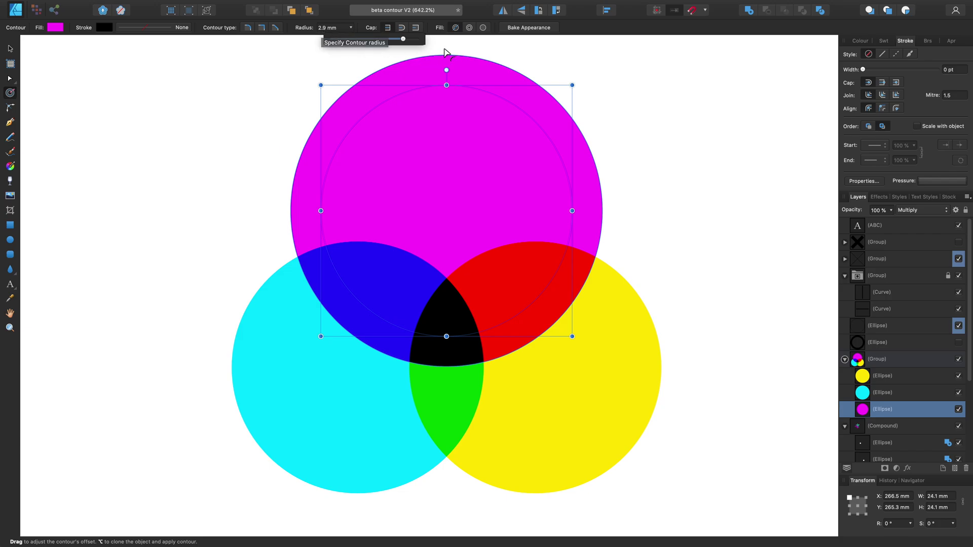
left_click(471, 27)
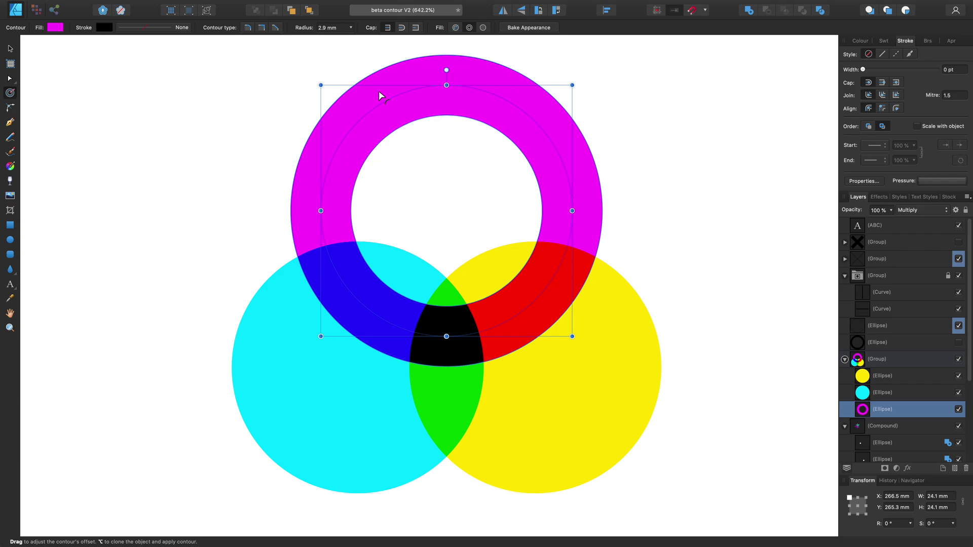
left_click(483, 27)
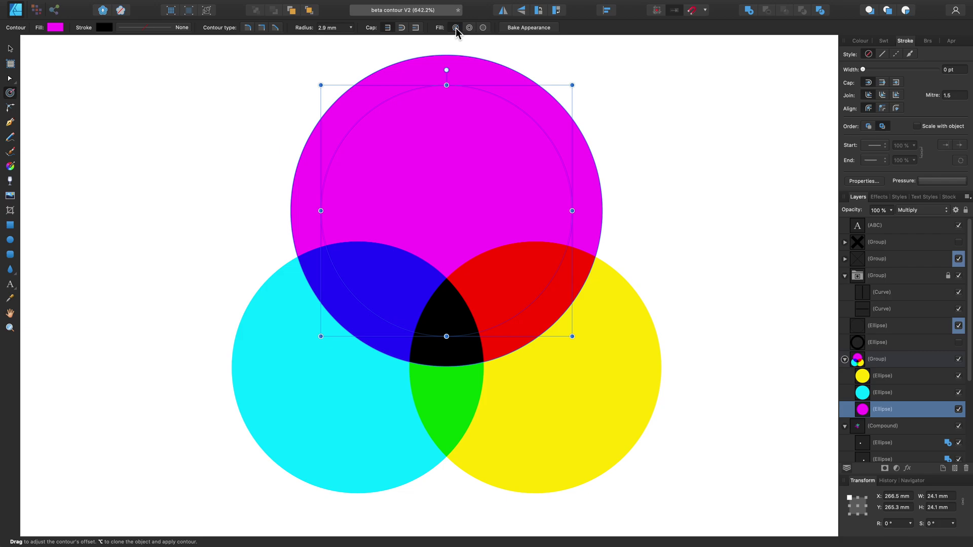
left_click_drag(501, 151, 475, 150)
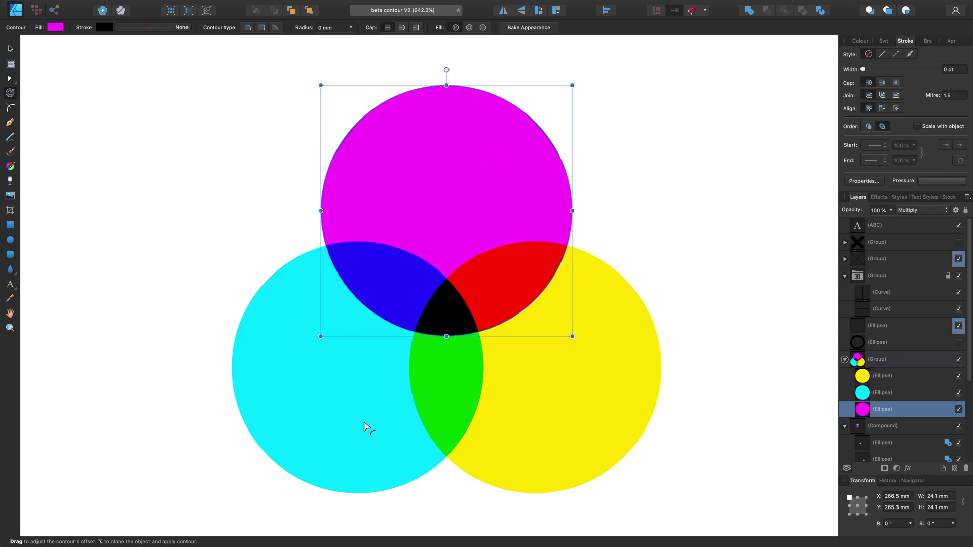
Add the cyan and yellow circles to the selection and contour all three far outward into rings
key("shift")
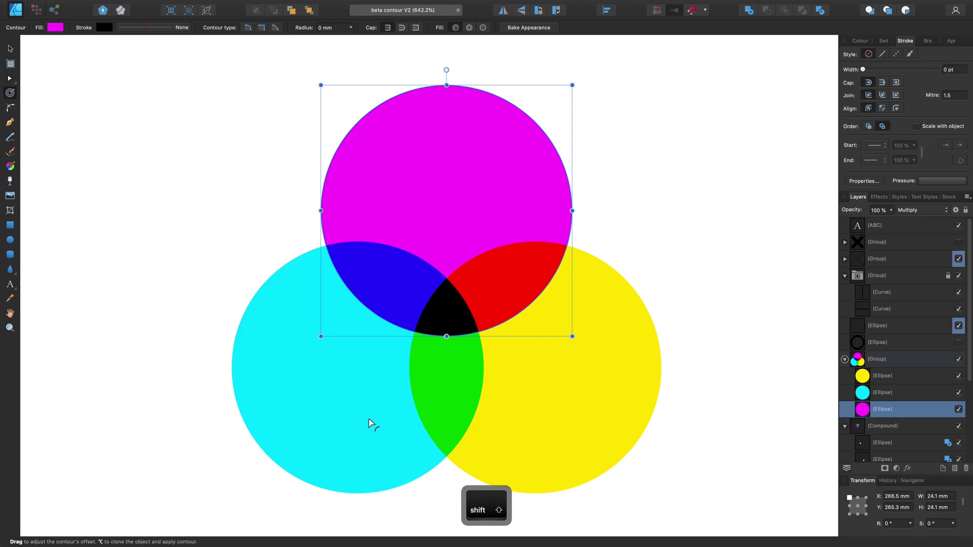
left_click(368, 423, "shift")
left_click(533, 424, "shift")
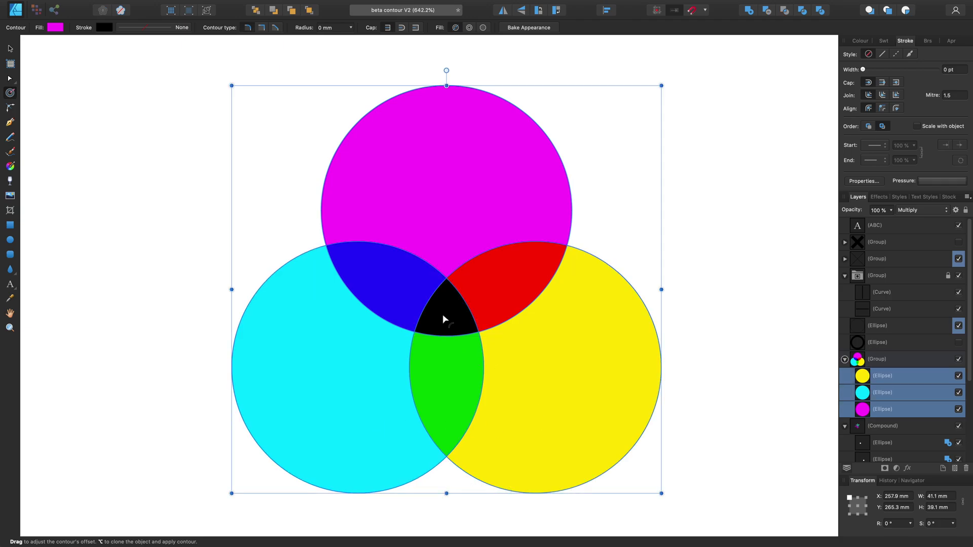
left_click_drag(442, 314, 479, 304)
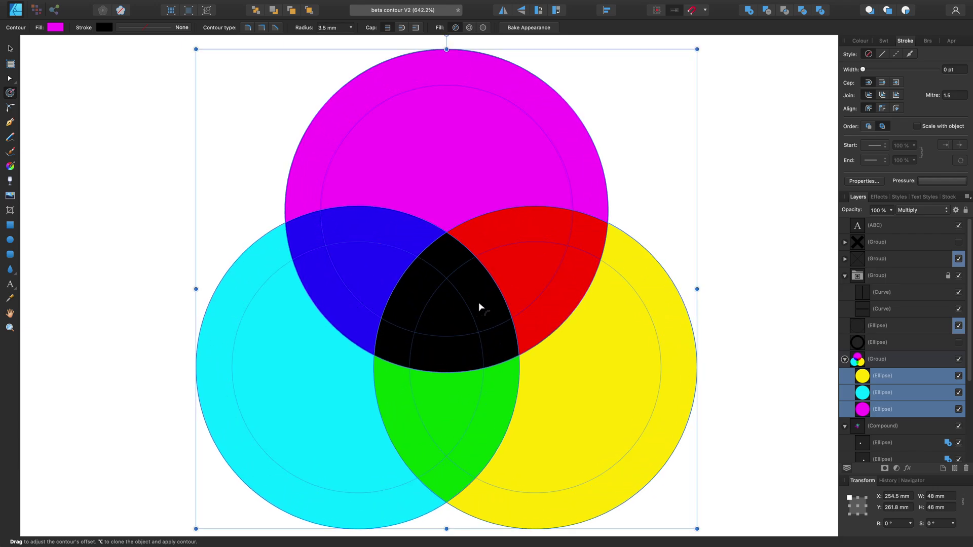
scroll(480, 302, "down", 5)
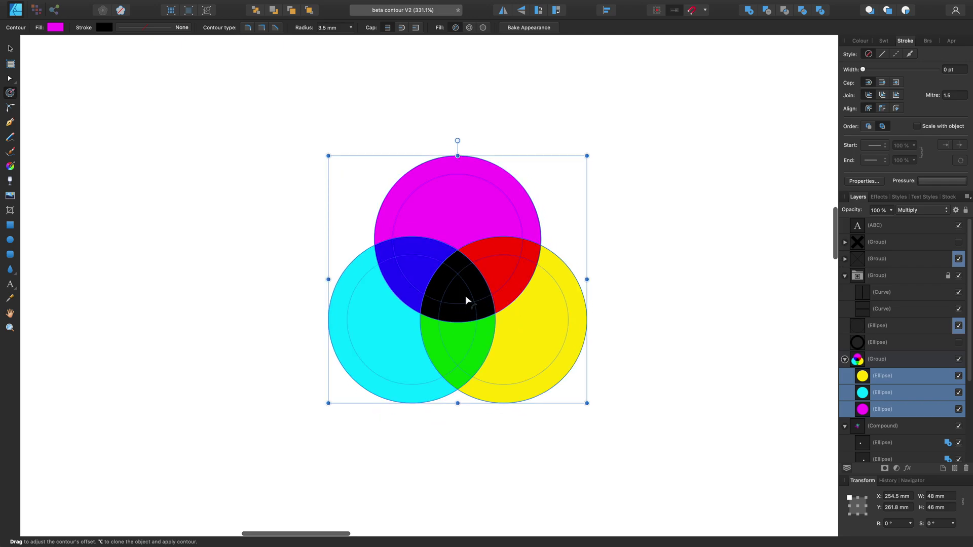
left_click_drag(467, 298, 618, 289)
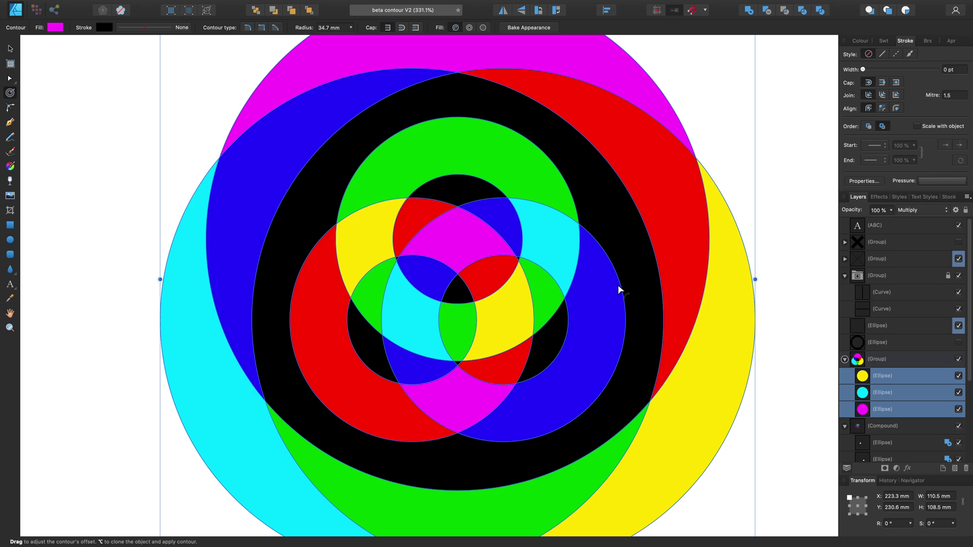
scroll(525, 281, "down", 3)
left_click_drag(525, 280, 482, 289)
key("v")
left_click(724, 289)
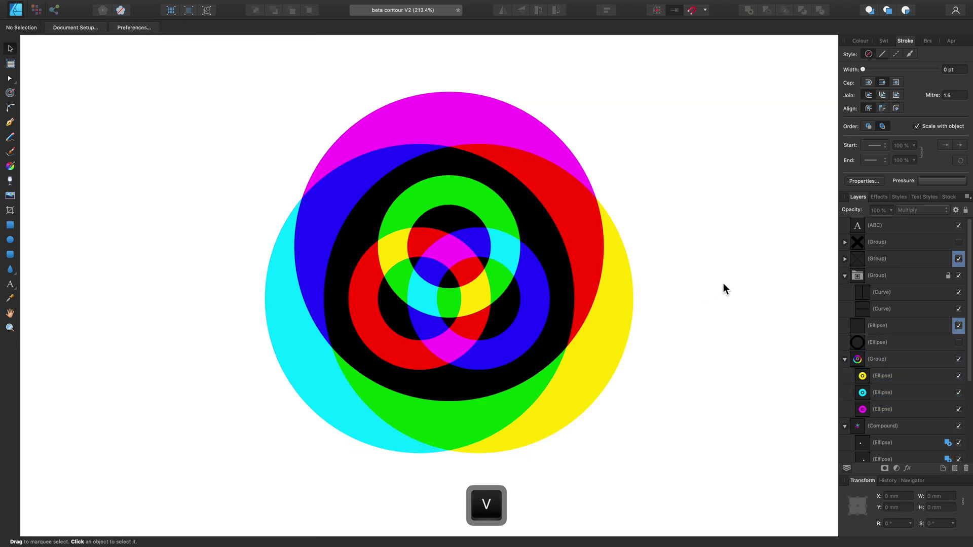
Zoom to the ABC text, duplicate it, and set the lower copy's fill to red
left_click(859, 225)
key("super+alt+0")
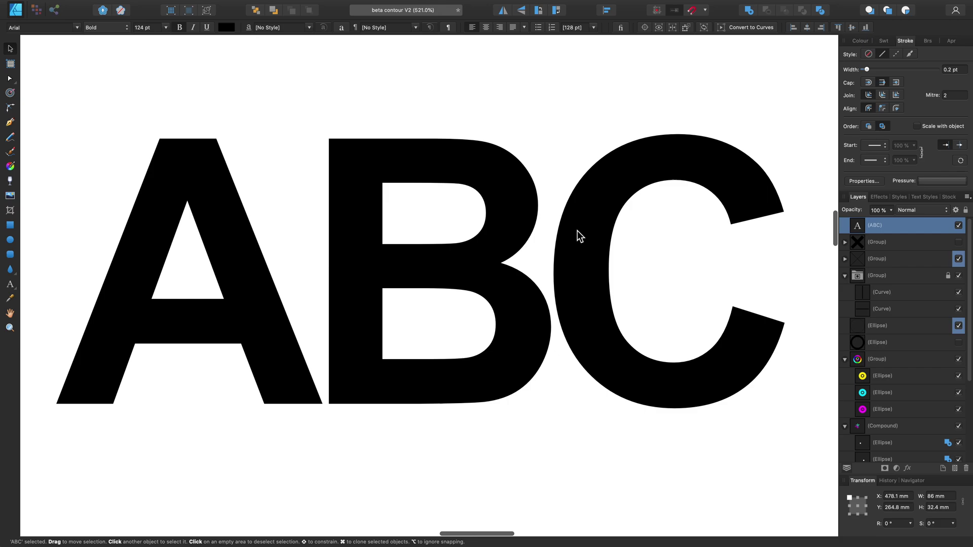
scroll(587, 231, "down", 2)
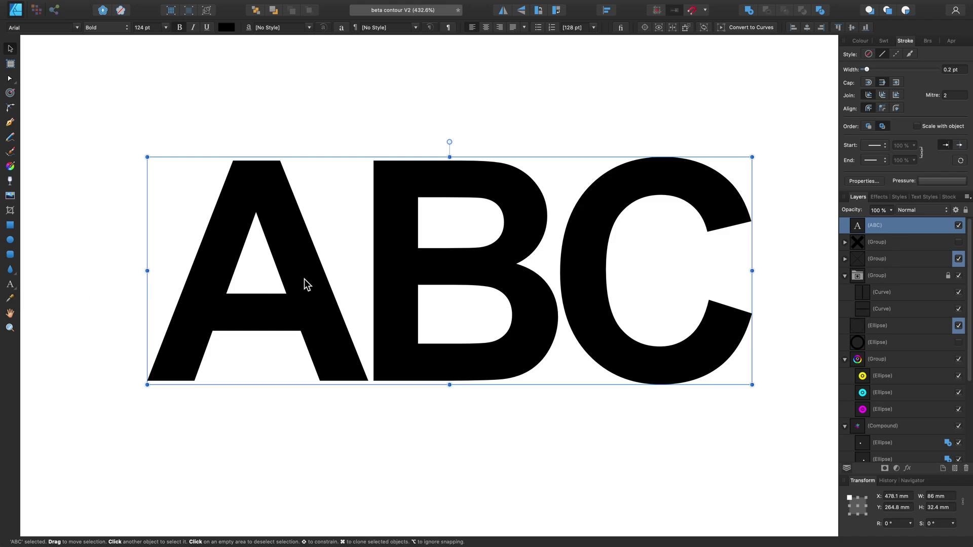
key("super+j")
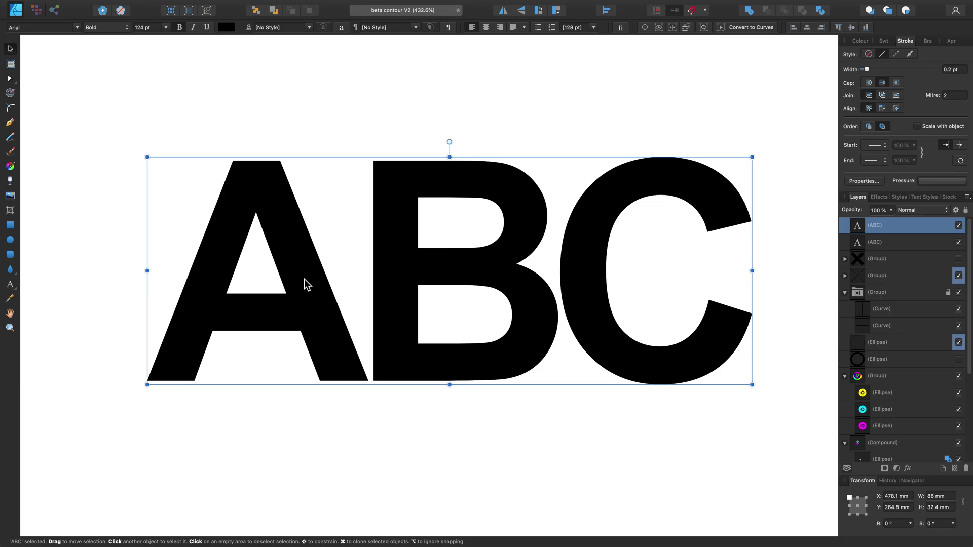
left_click(912, 247)
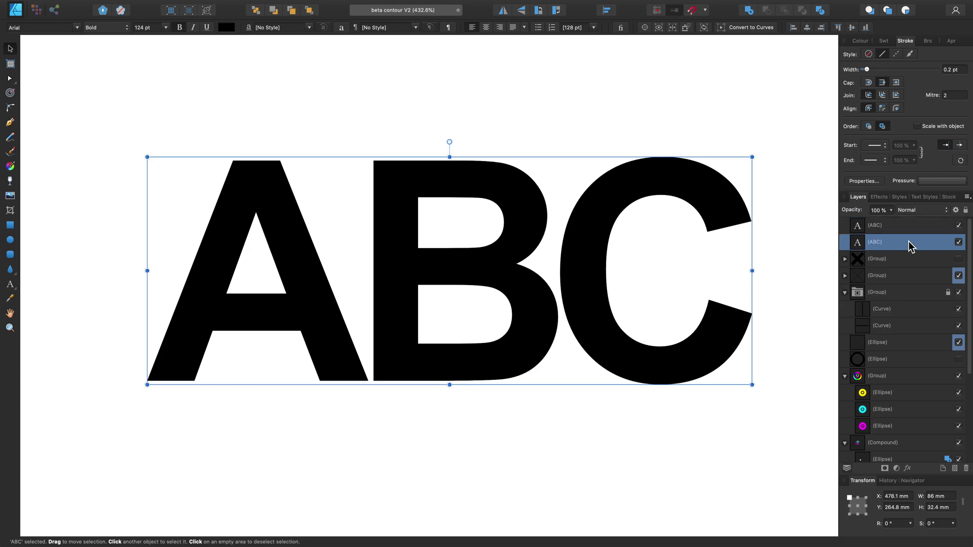
left_click(859, 43)
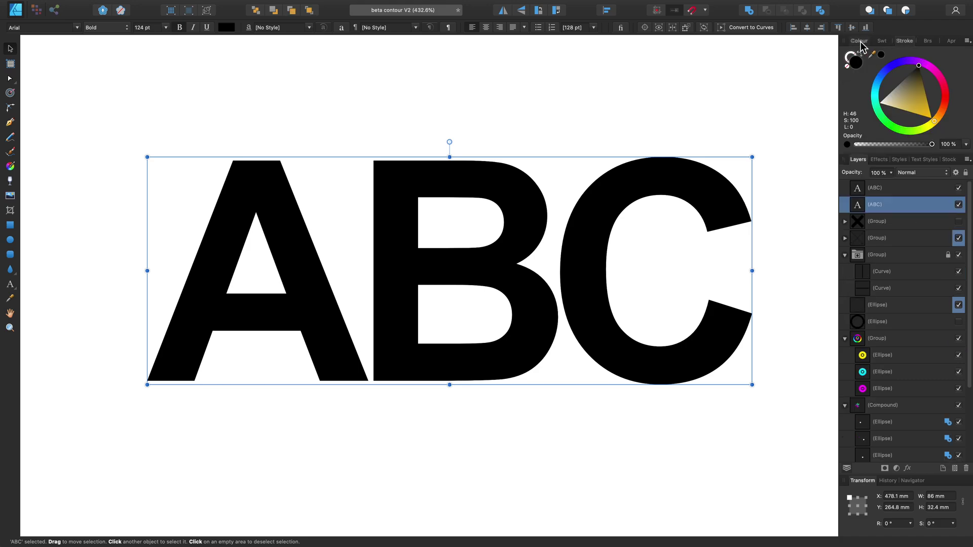
left_click_drag(943, 106, 948, 96)
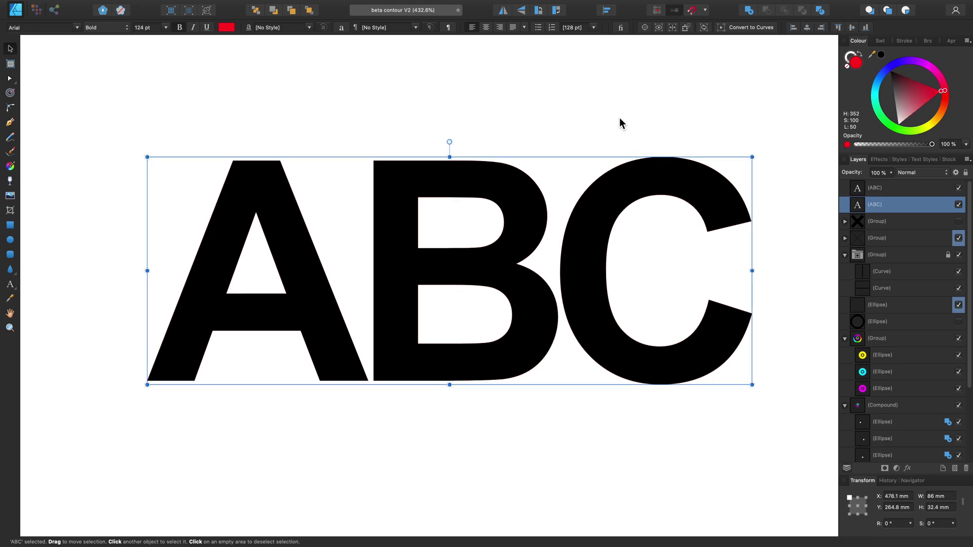
Give the red ABC copy a 3.1 mm contour with mitre joins and bake it into a group
key("o")
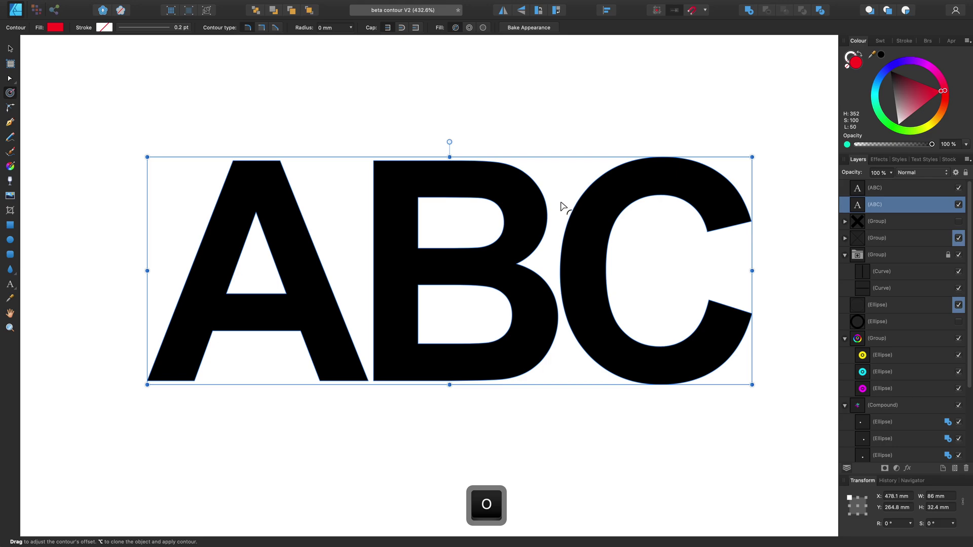
left_click_drag(560, 207, 583, 186)
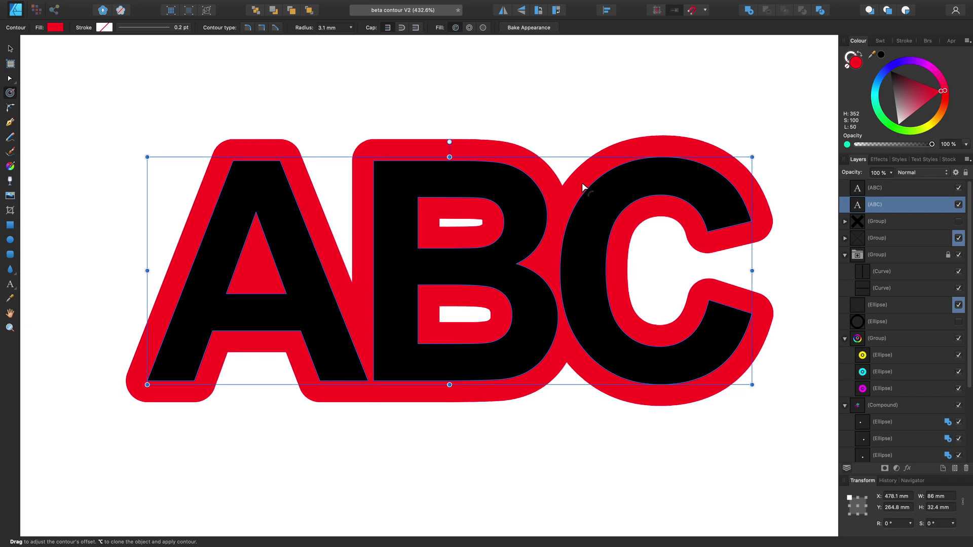
left_click(260, 28)
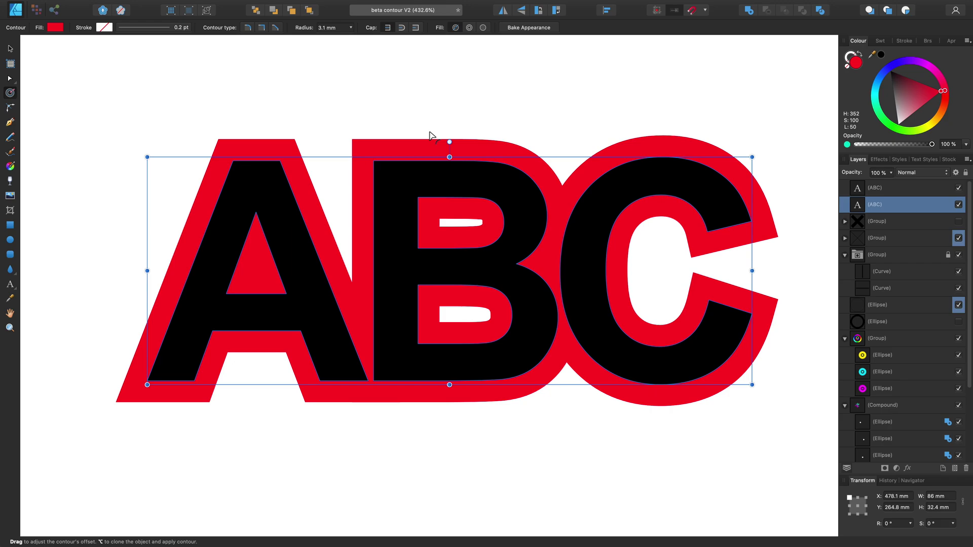
left_click(555, 28)
Select the circle-with-cross layer, centre it in view, and toggle the two Curve eraser bars off and on
key("v")
left_click(677, 90)
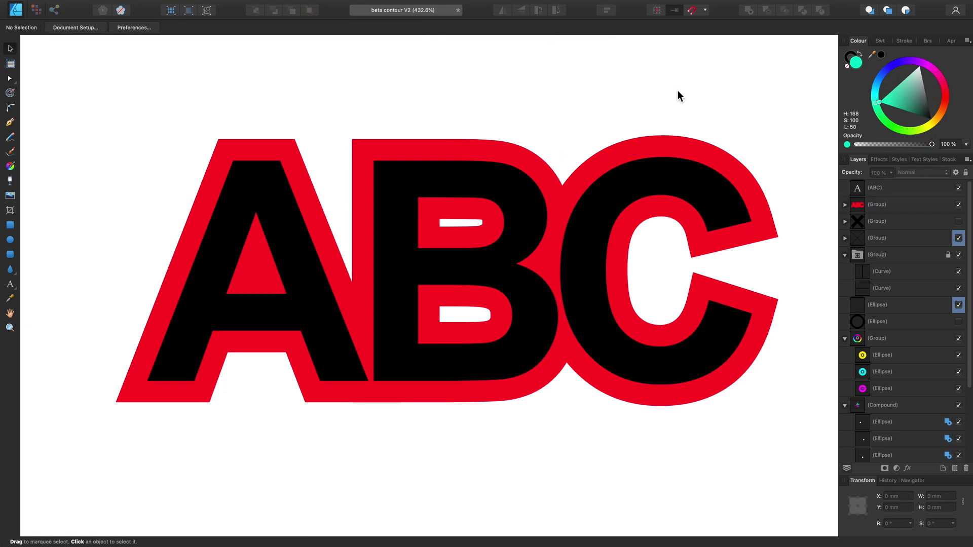
left_click(860, 303)
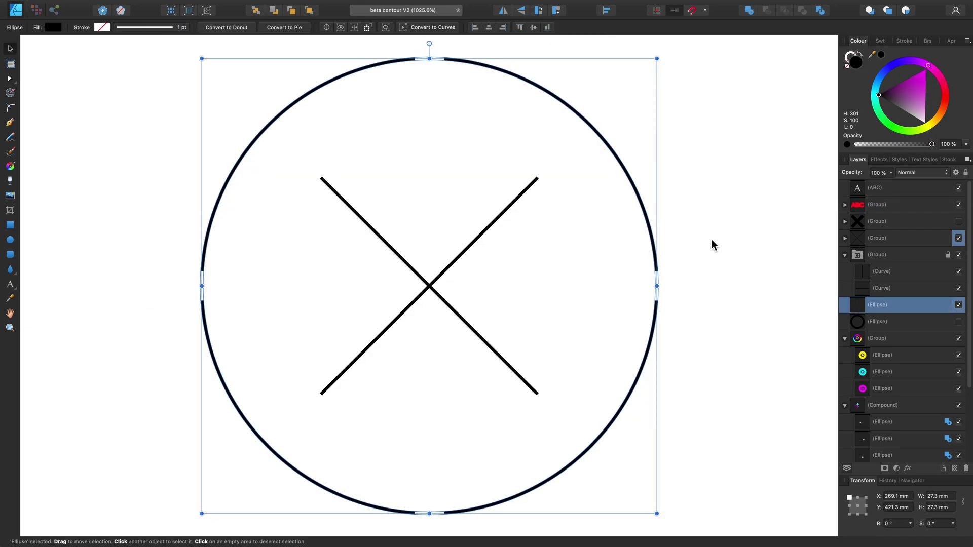
left_click_drag(711, 249, 679, 245)
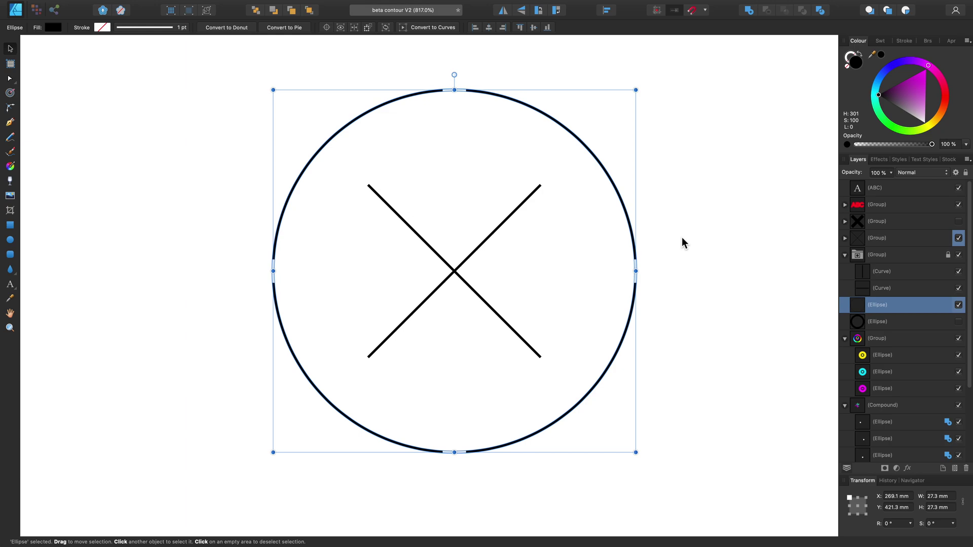
left_click(893, 271)
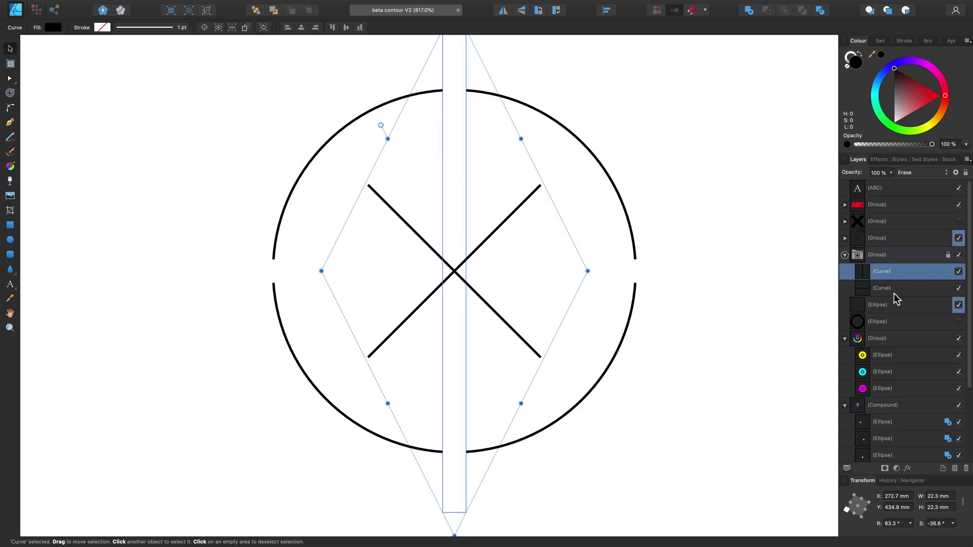
left_click(892, 290, "super")
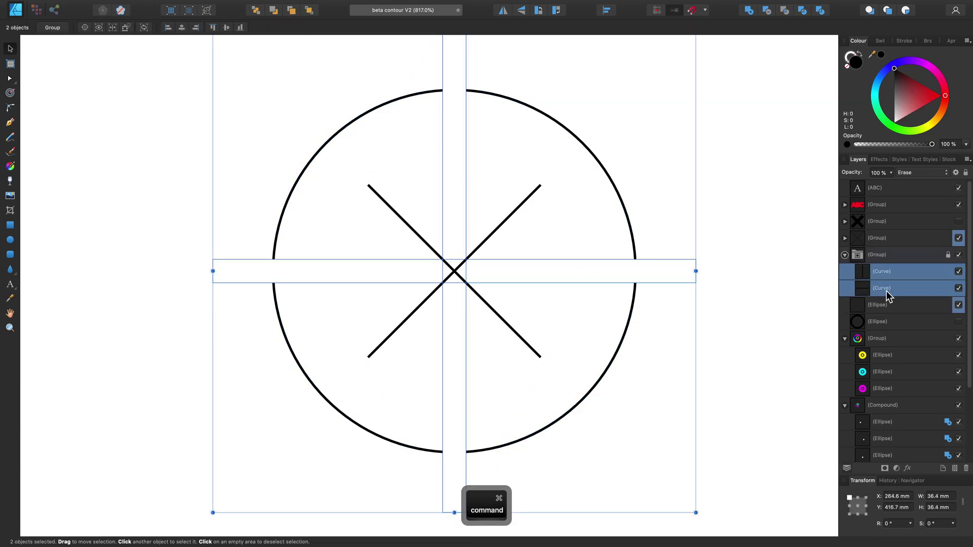
left_click(958, 272)
left_click(959, 271)
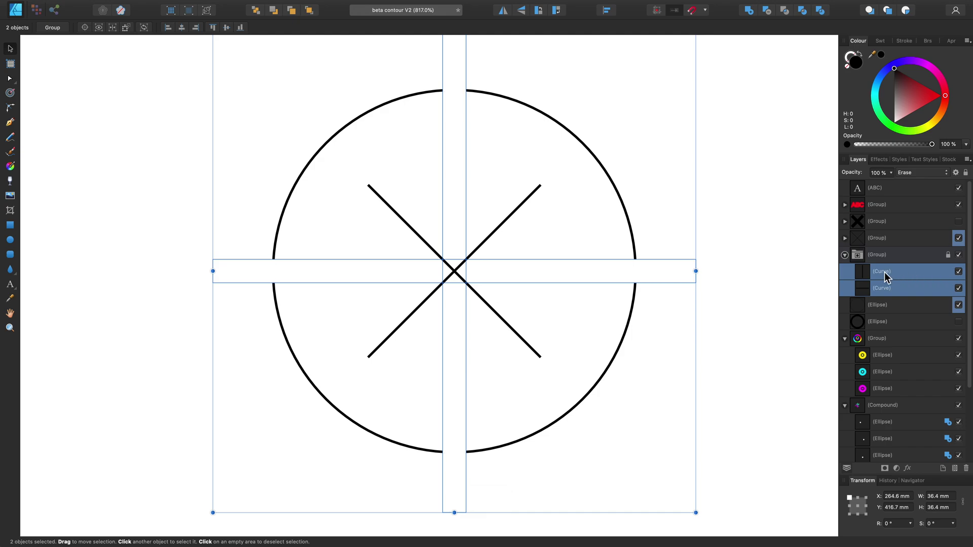
Select the circle outline and cross group, try a thicker stroke width, then undo it back to 1 pt
left_click(802, 285)
left_click(900, 303)
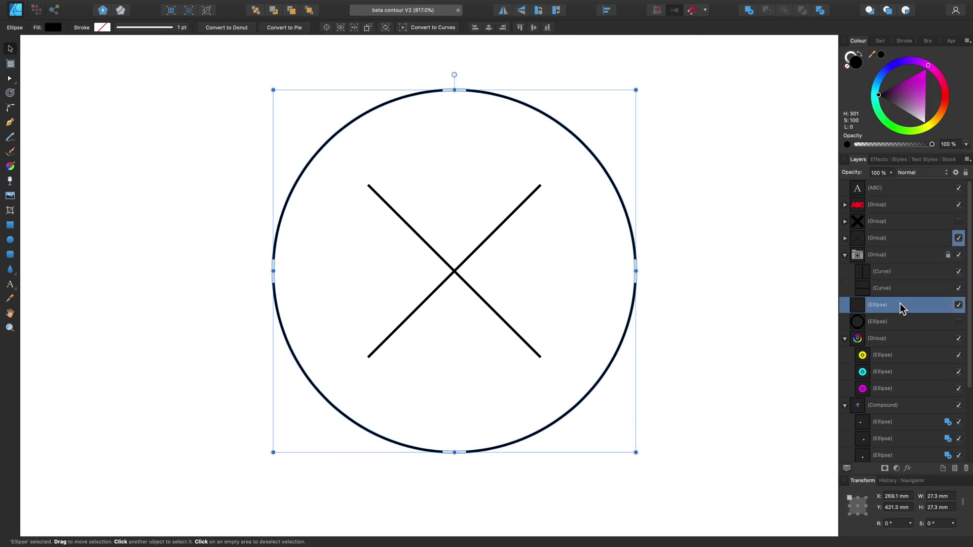
left_click(904, 238, "super")
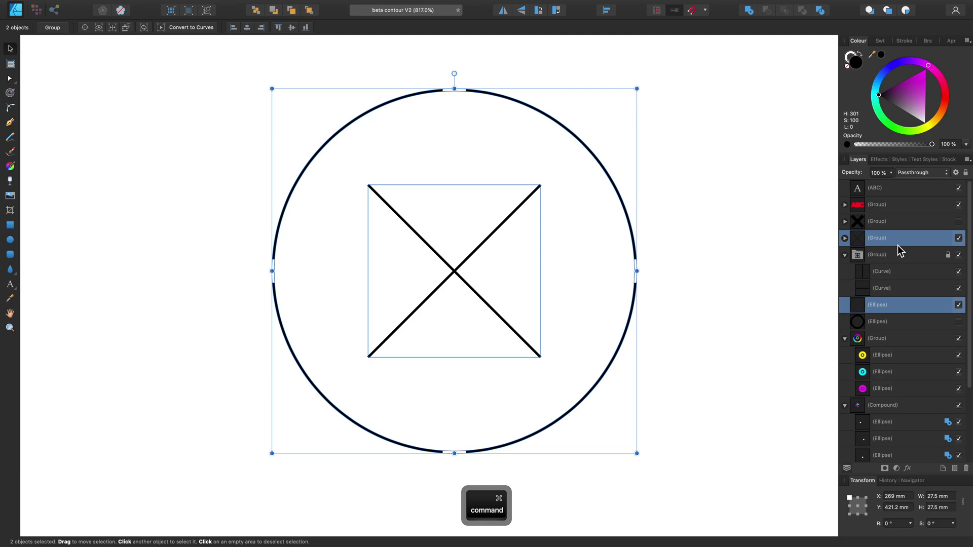
left_click(905, 41)
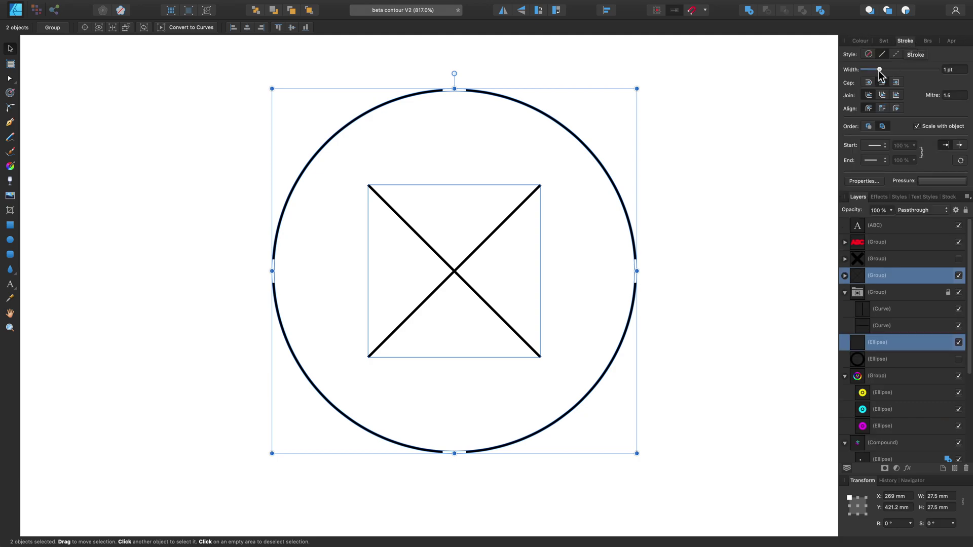
left_click_drag(879, 69, 892, 71)
key("super+z")
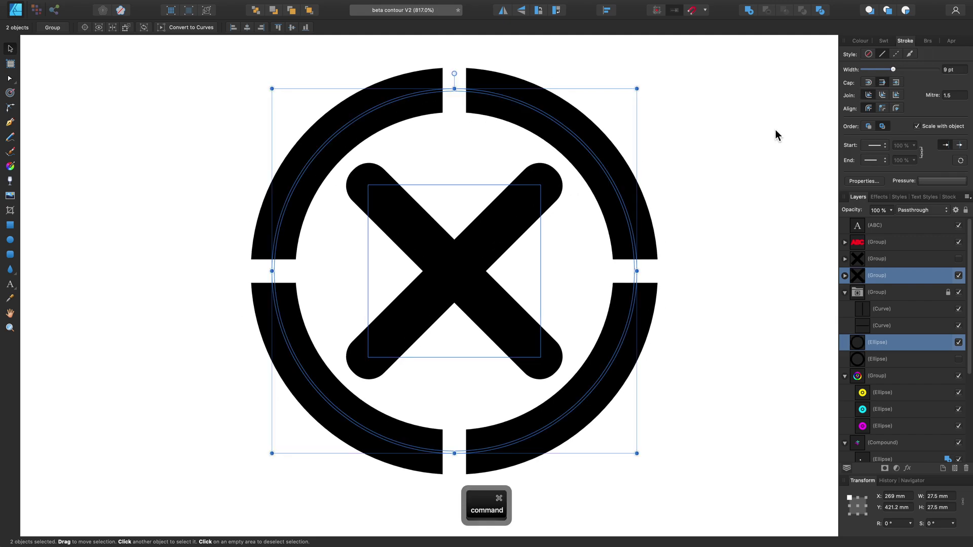
left_click(867, 40)
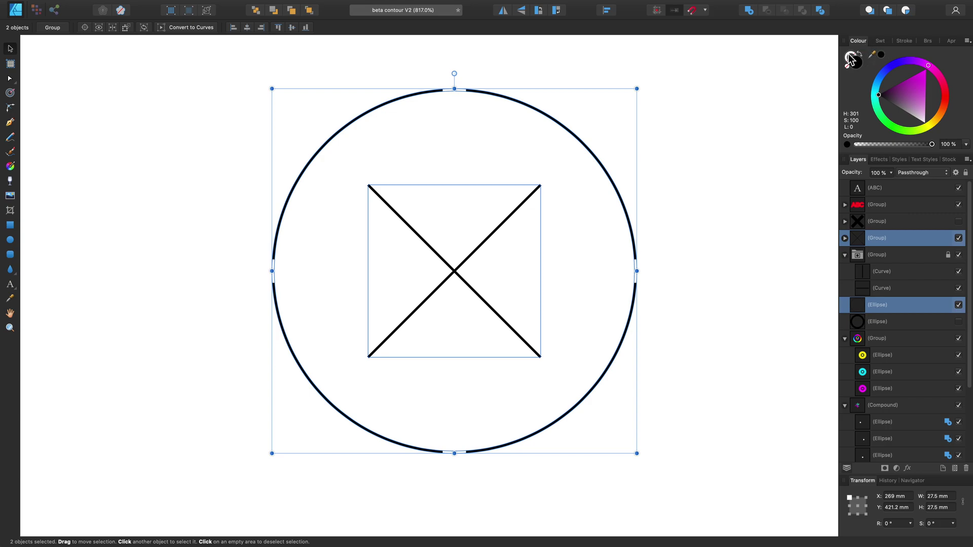
Contour the circle and cross outward to about 2.6 mm and bake it into solid curves
left_click(852, 60)
key("o")
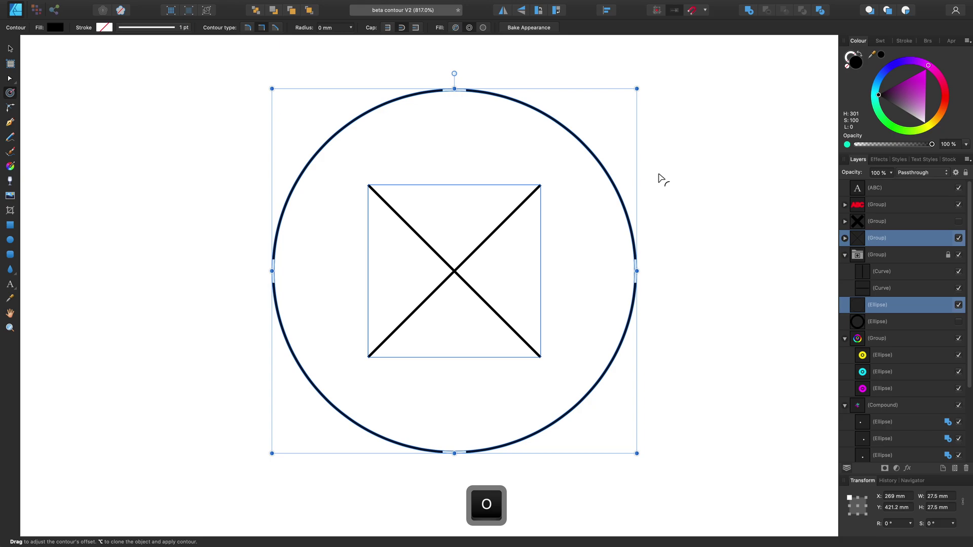
left_click_drag(658, 178, 690, 151)
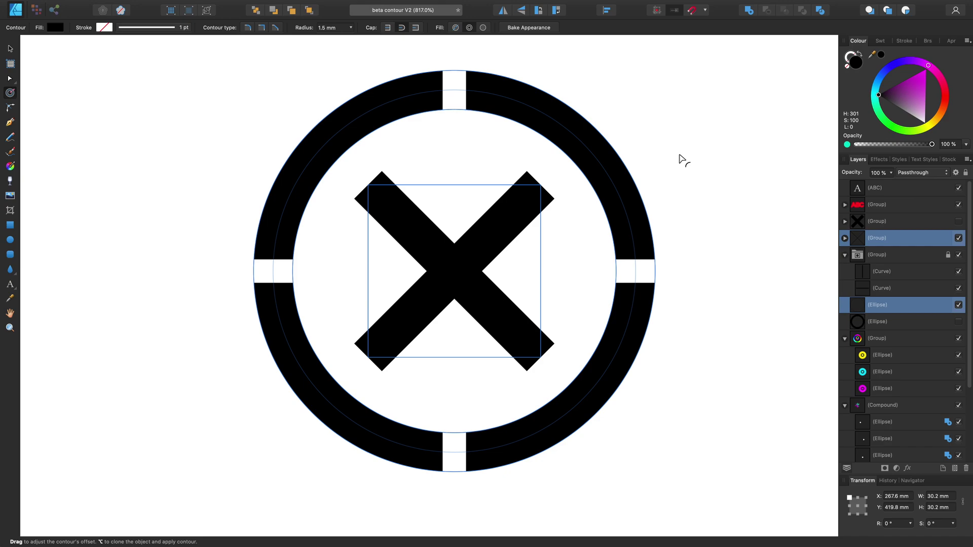
left_click_drag(683, 160, 695, 152)
scroll(712, 149, "up", 1)
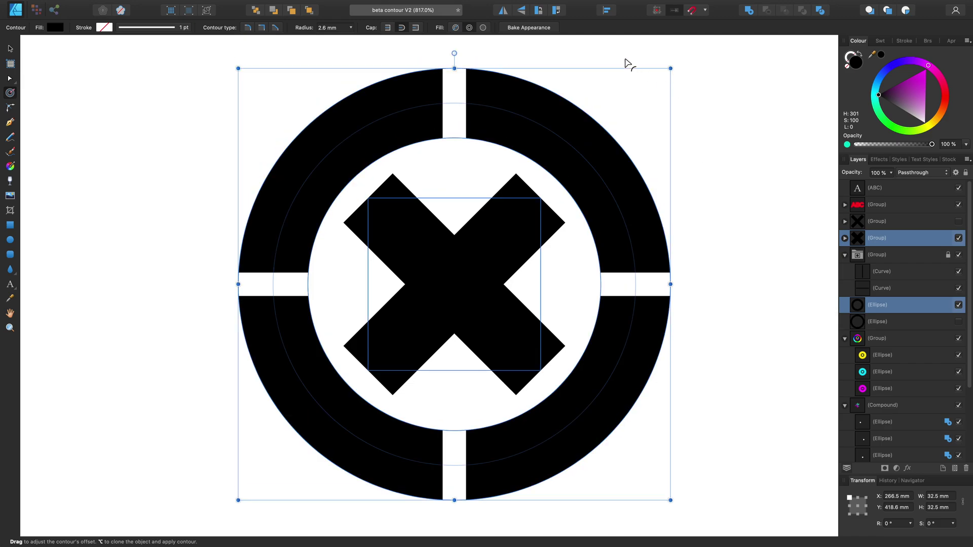
left_click(553, 29)
Select the gradient Compound layer and zoom to fit it
key("v")
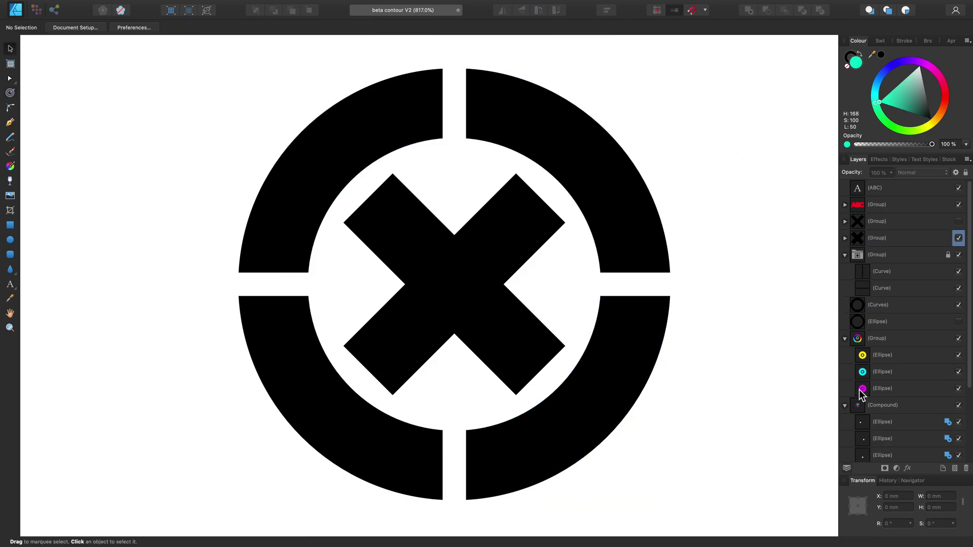
left_click(860, 405)
key("super+alt+0")
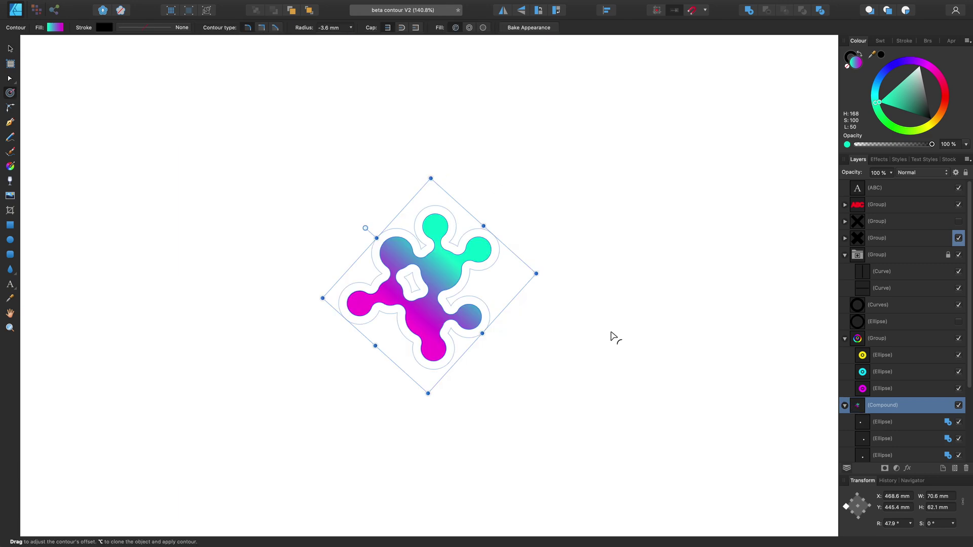
scroll(424, 299, "up", 5)
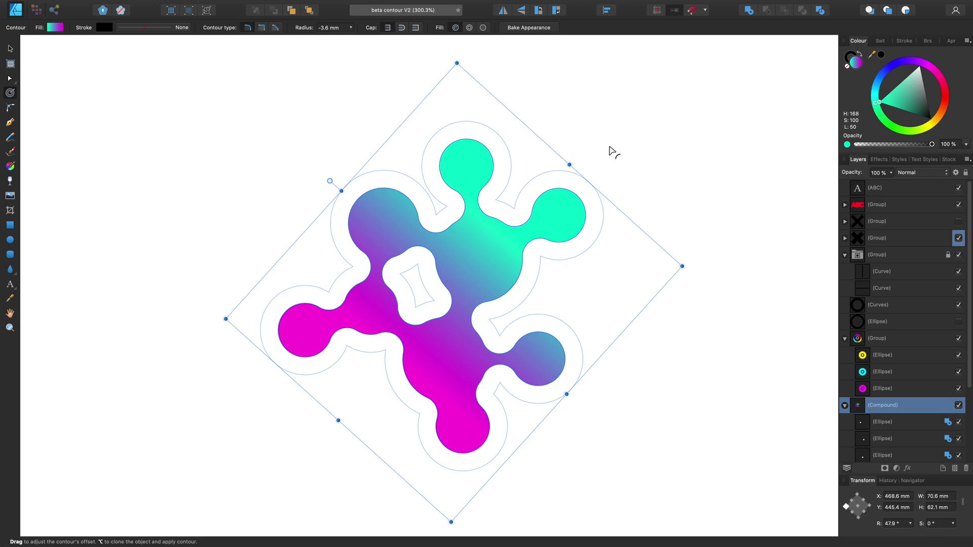
key("v")
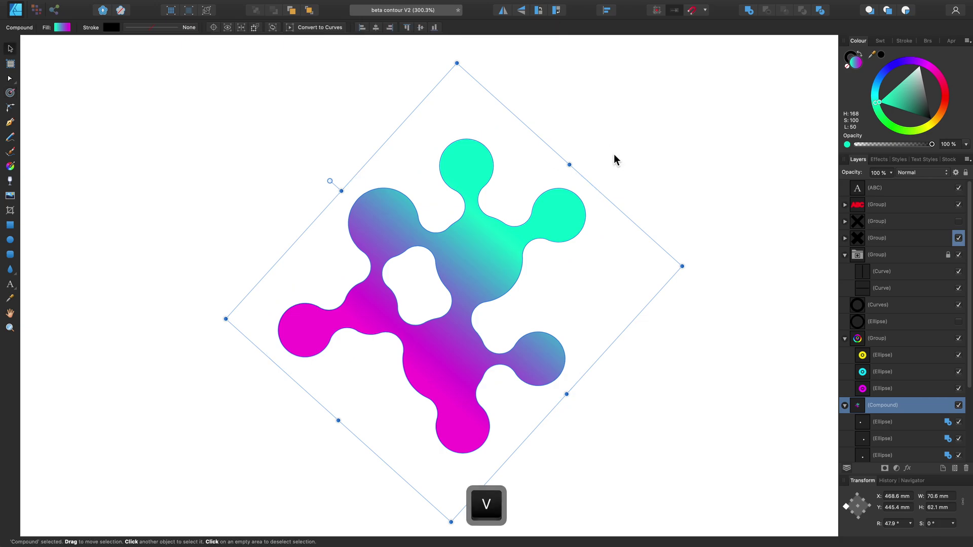
Test-move the right lobe circle, then shift the left lobe circle slightly upward and deselect
double_click(560, 220)
mouse_move(561, 215)
left_mouse_down()
mouse_move(568, 245)
mouse_move(568, 228)
left_mouse_up()
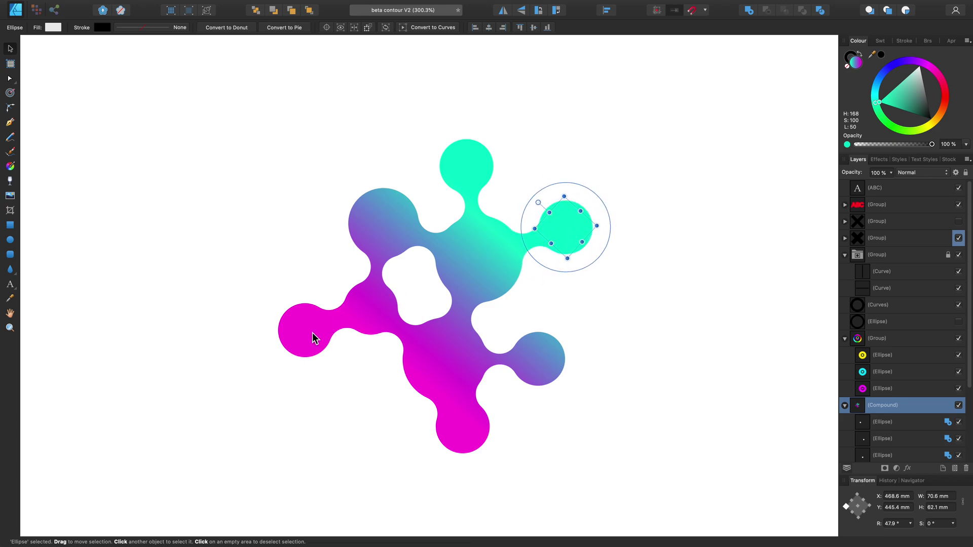
left_click(313, 332)
key("a")
left_click_drag(305, 336, 302, 311)
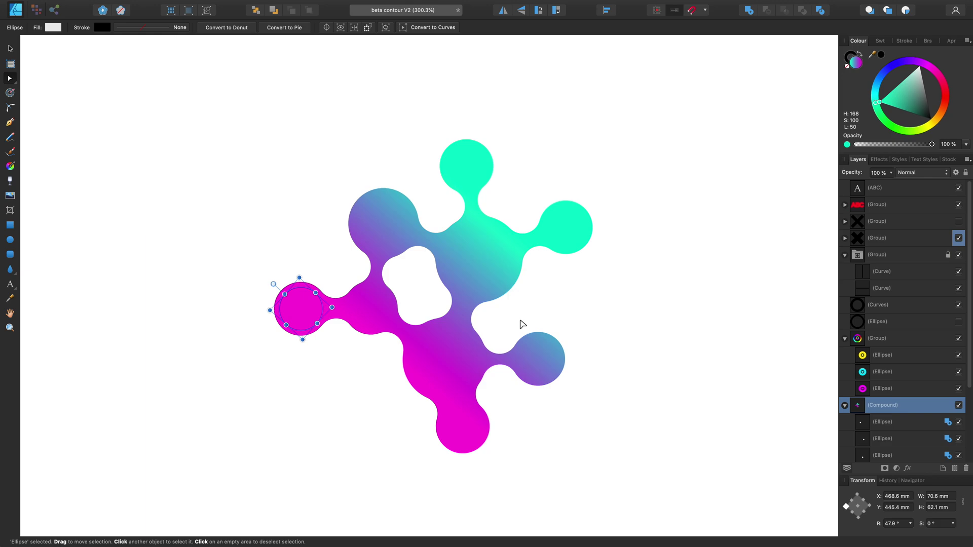
left_click(699, 303)
scroll(699, 302, "down", 3)
scroll(719, 275, "right", 15)
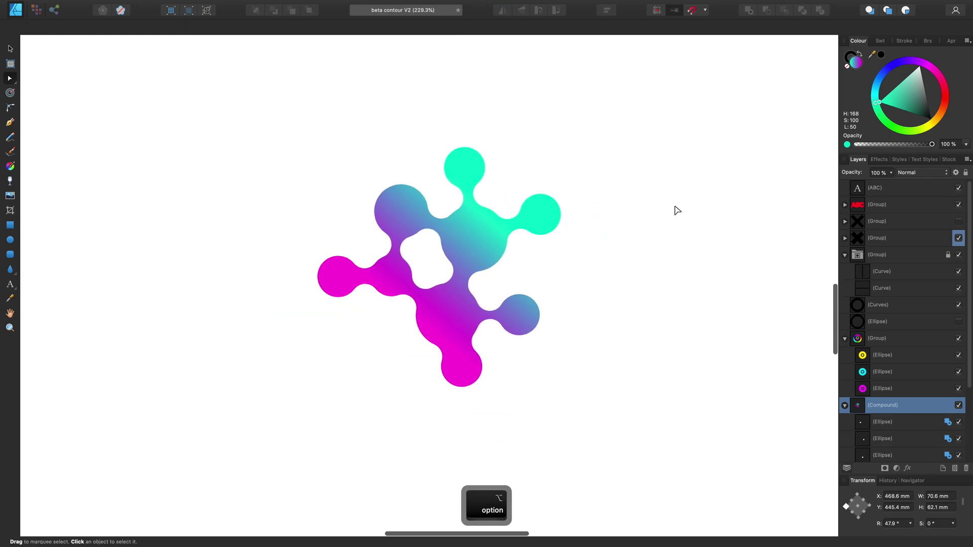
scroll(554, 335, "up", 1)
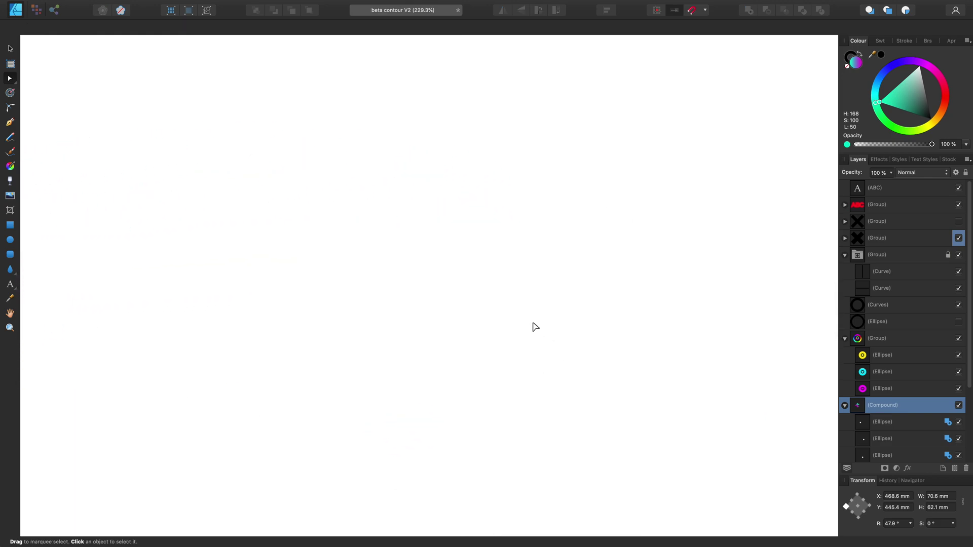
Draw four overlapping teal circles with the Ellipse tool
left_click(10, 240)
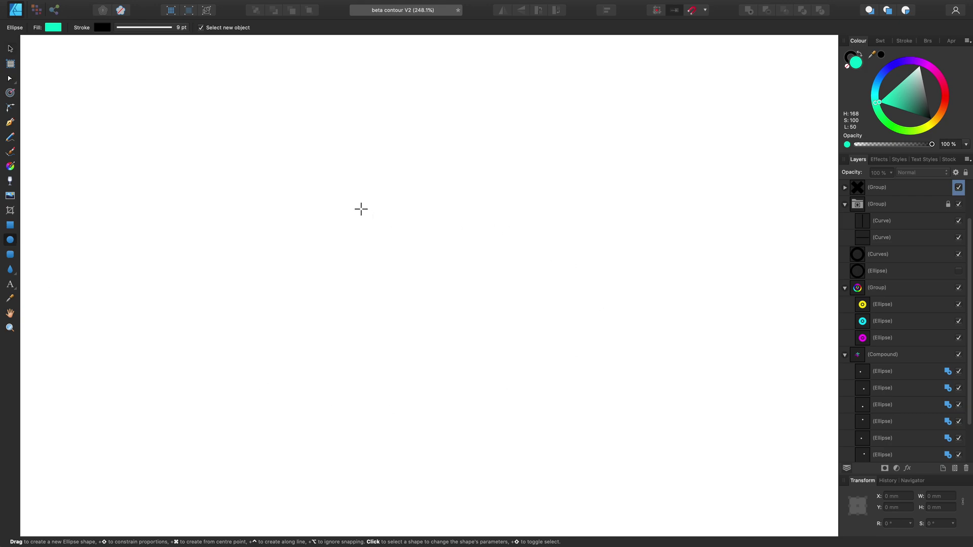
left_click_drag(352, 200, 446, 294)
left_click_drag(404, 135, 534, 265)
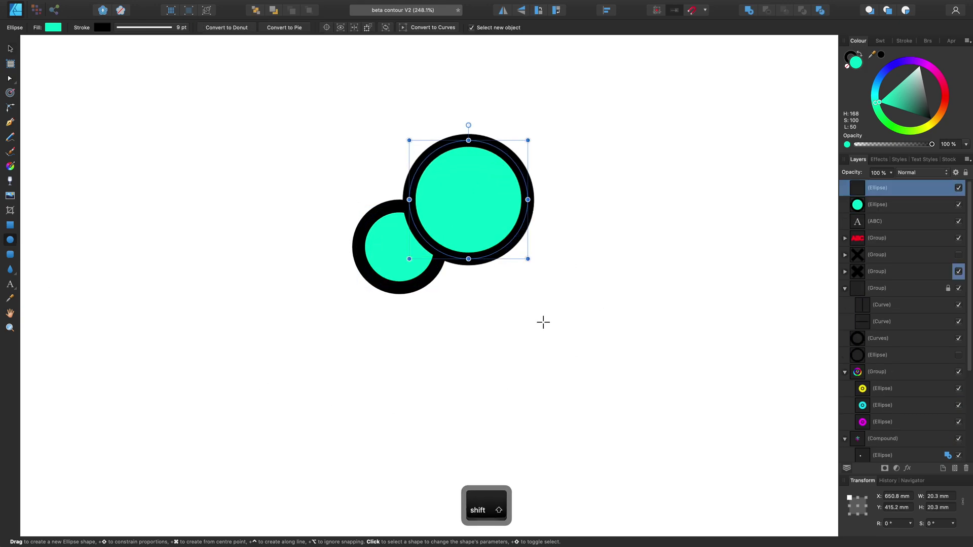
left_click_drag(542, 340, 415, 213)
left_click_drag(599, 268, 511, 180)
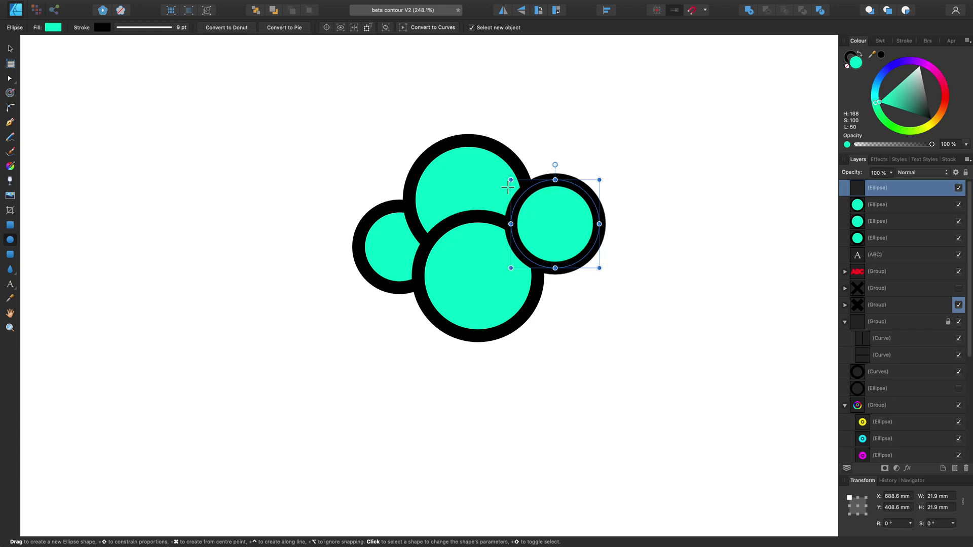
Select all four circles and set their stroke to None
key("v")
left_click_drag(691, 349, 311, 122)
left_click(848, 63)
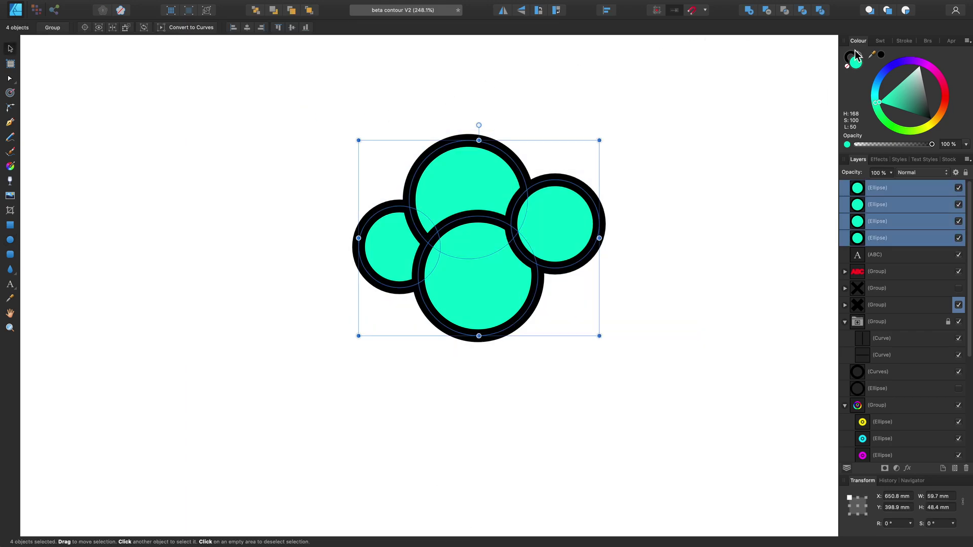
left_click(847, 66)
scroll(689, 132, "up", 2)
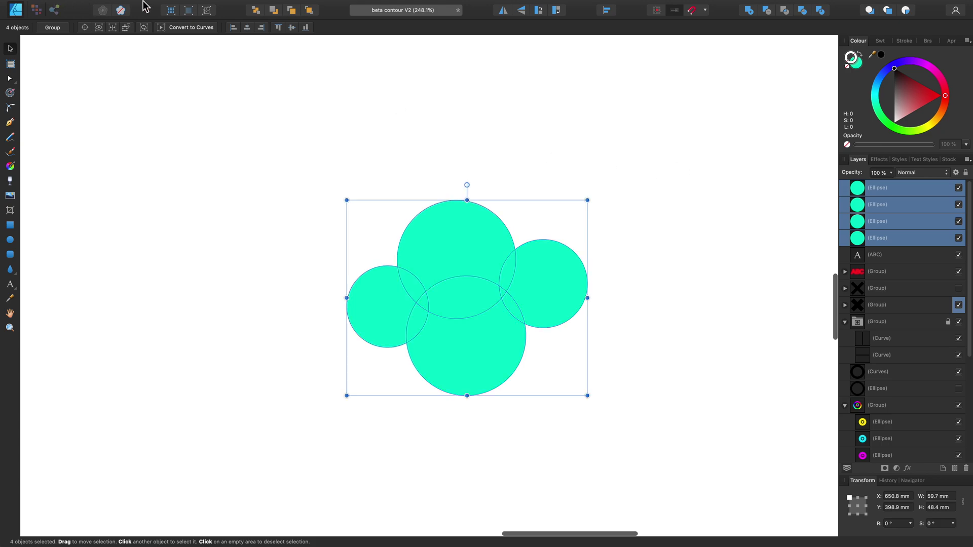
Create a compound from the four teal circles, undo it, then rebuild it with Alt-clicked Add boolean
left_click(188, 7)
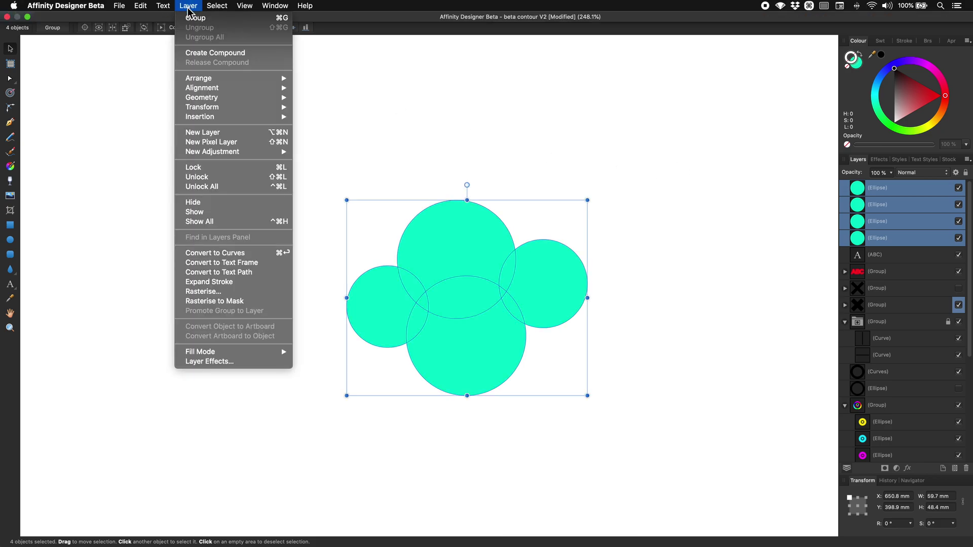
left_click(227, 57)
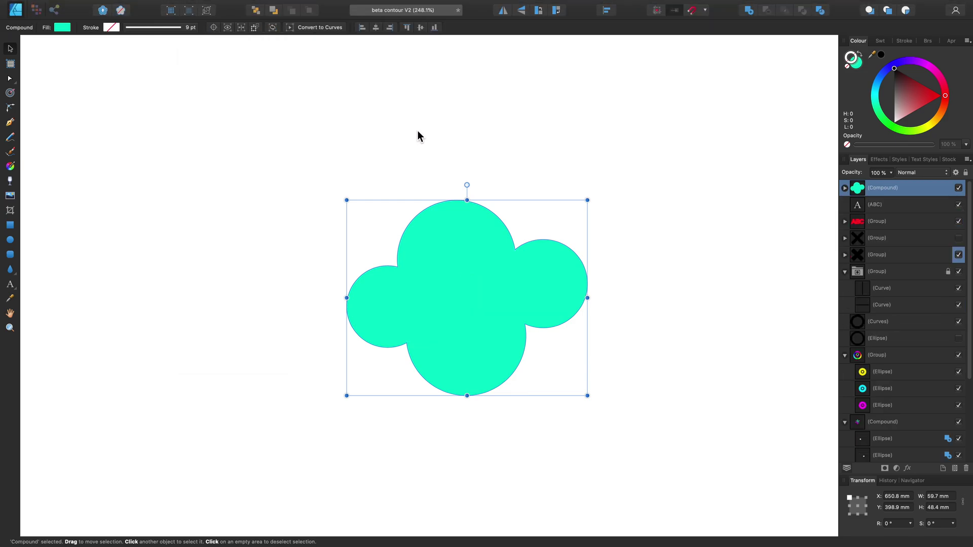
key("super+z")
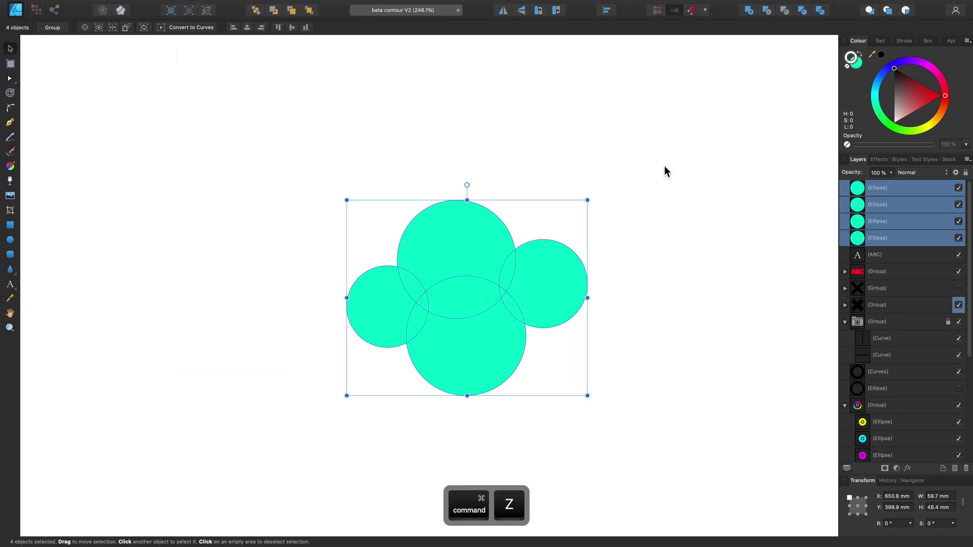
key("alt")
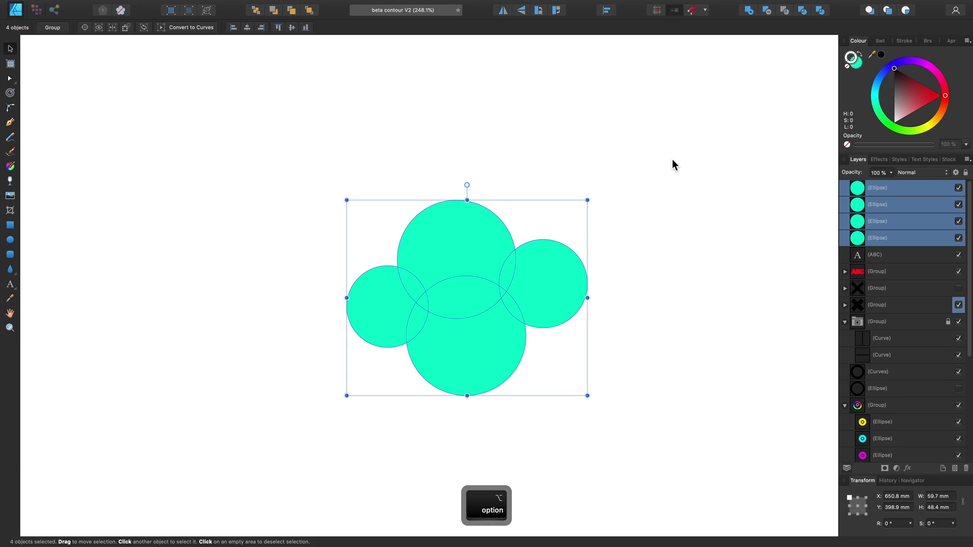
left_click(748, 20, "alt")
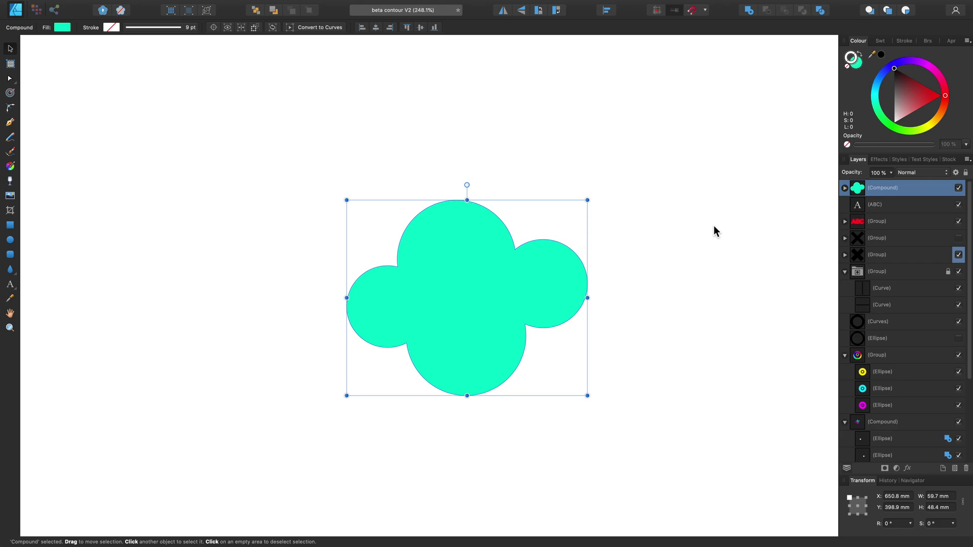
Drag a negative contour on the teal compound so its circles melt together
key("o")
mouse_move(635, 260)
left_mouse_down()
mouse_move(619, 267)
mouse_move(641, 254)
mouse_move(623, 256)
left_mouse_up()
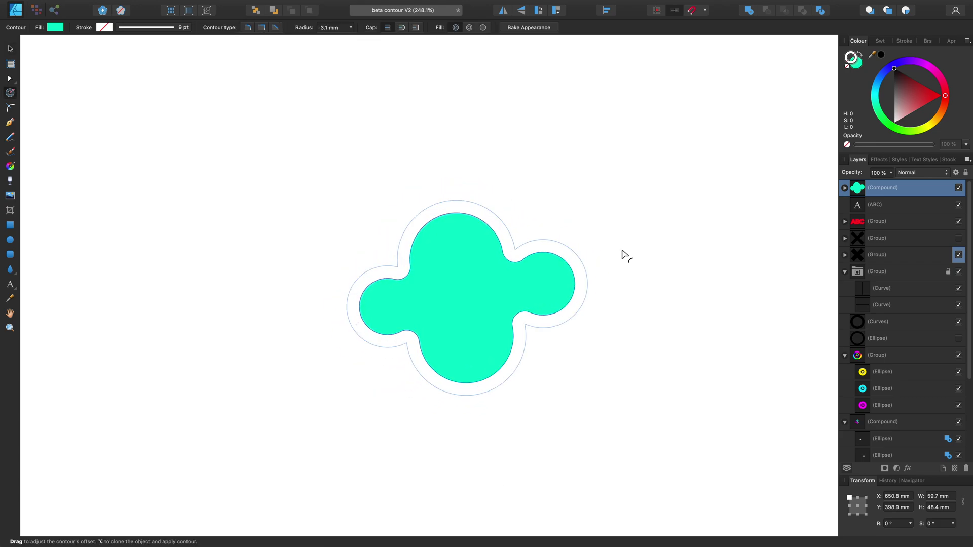
key("v")
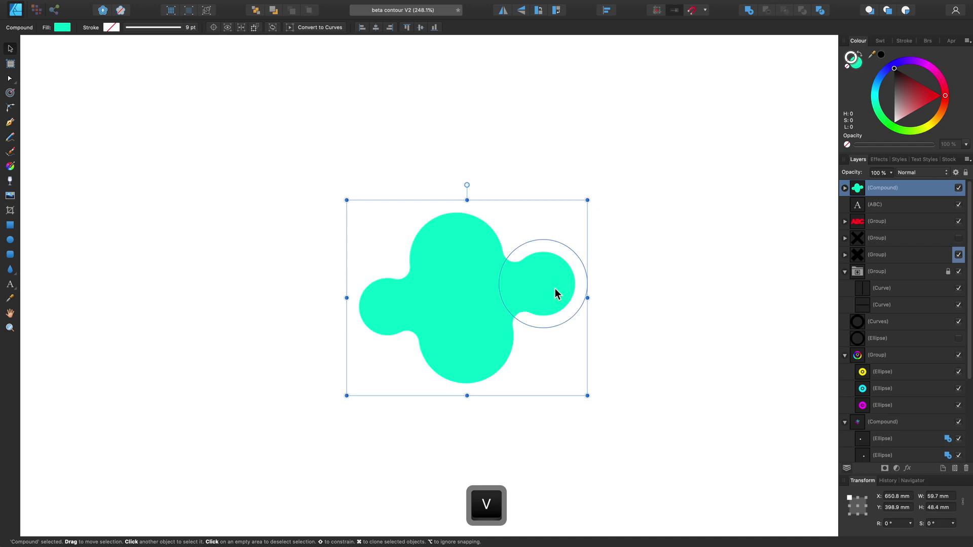
Reposition the right and left lobe circles inside the compound
double_click(555, 288)
left_click_drag(553, 282, 536, 205)
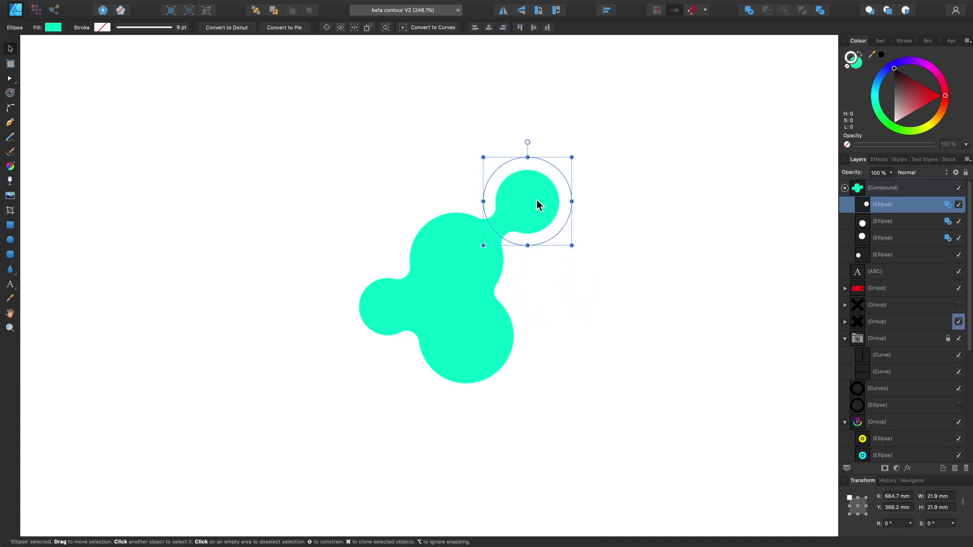
left_click(385, 304)
mouse_move(385, 304)
left_mouse_down()
mouse_move(389, 376)
mouse_move(412, 400)
mouse_move(424, 446)
mouse_move(398, 269)
mouse_move(379, 222)
left_mouse_up()
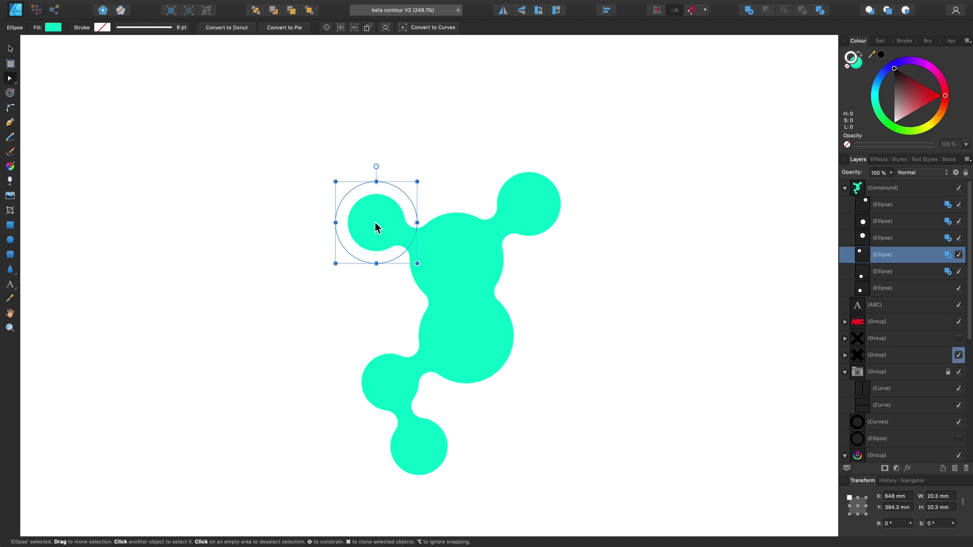
Duplicate small circles into new lobes at the lower right, right and left
mouse_move(381, 224)
left_mouse_down()
mouse_move(397, 163)
mouse_move(479, 343)
mouse_move(530, 411)
left_mouse_up()
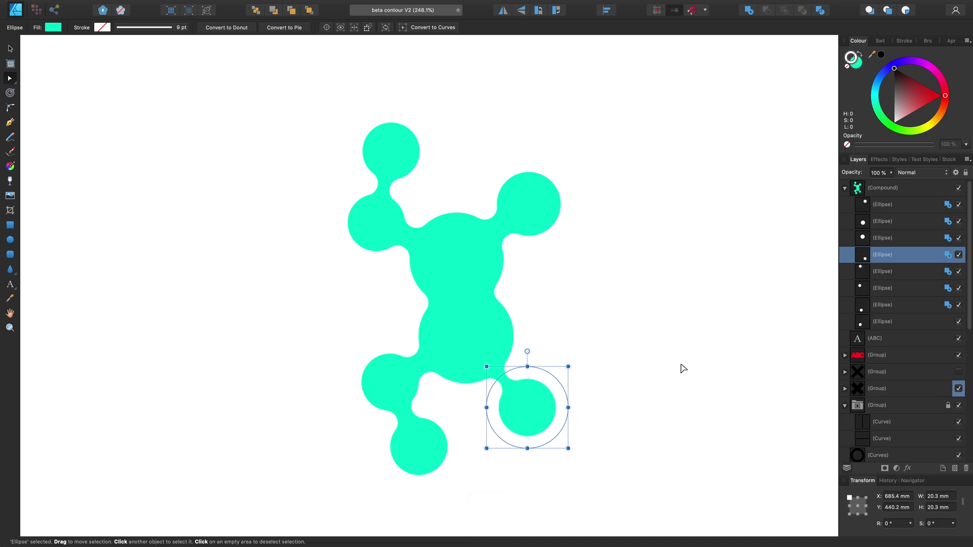
mouse_move(527, 413)
left_mouse_down()
mouse_move(547, 275)
mouse_move(607, 236)
mouse_move(591, 263)
mouse_move(378, 278)
mouse_move(335, 299)
left_mouse_up()
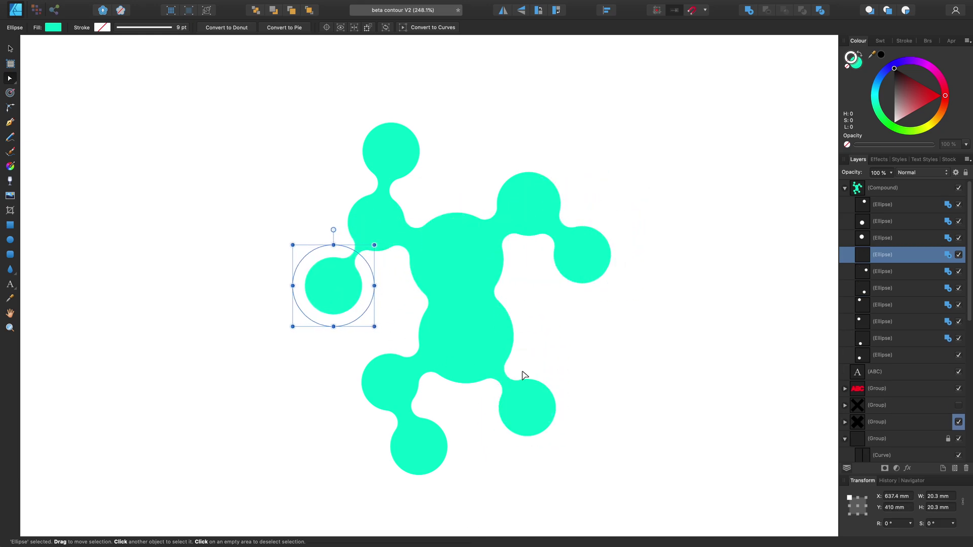
left_click(698, 357)
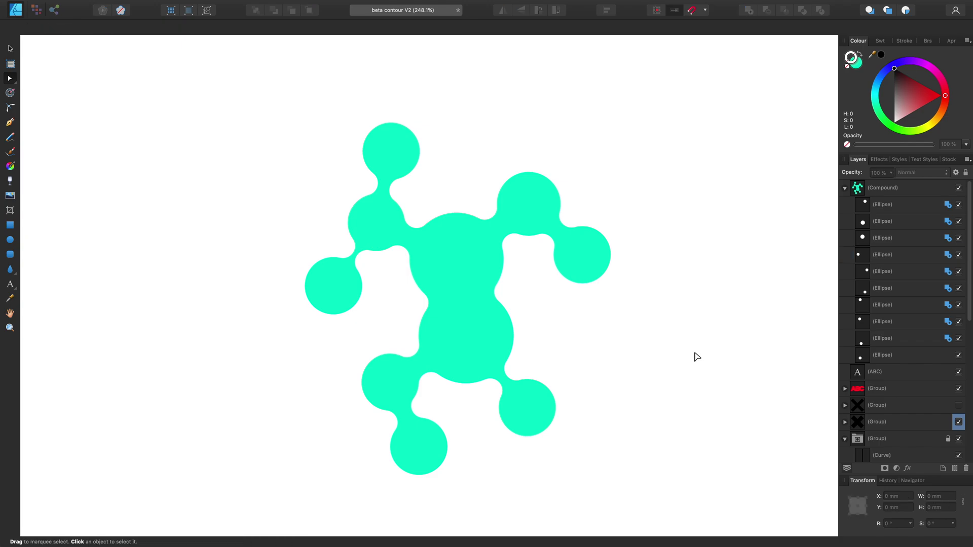